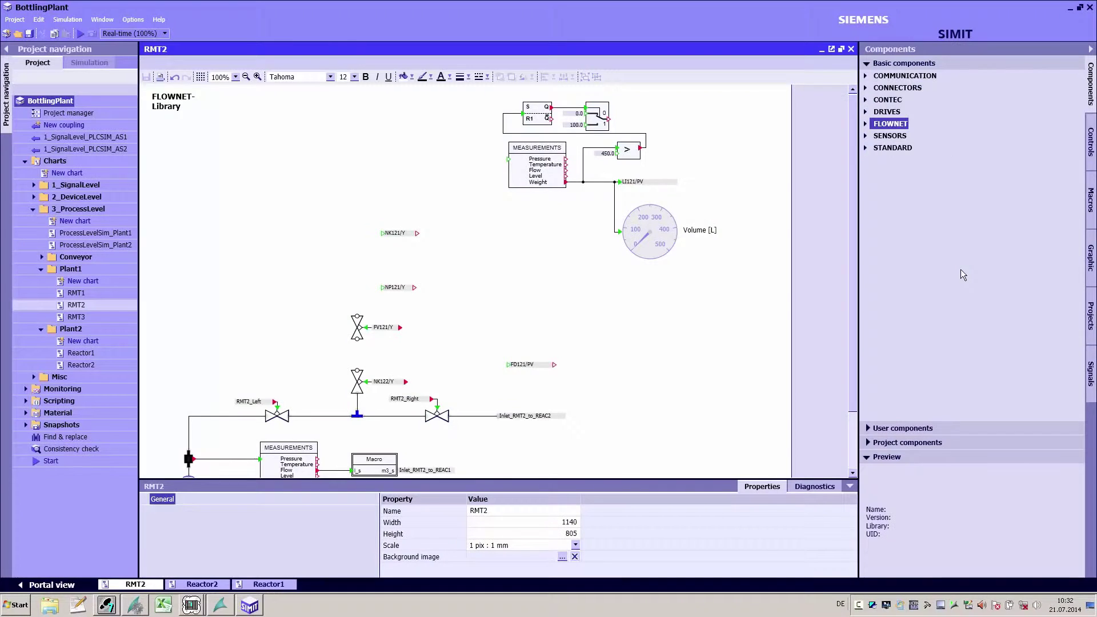
# - Place a StorageTankLiquid from FLOWNET > MEDIUM > LIQUID on the RMT2 chart
pyautogui.click(866, 126)
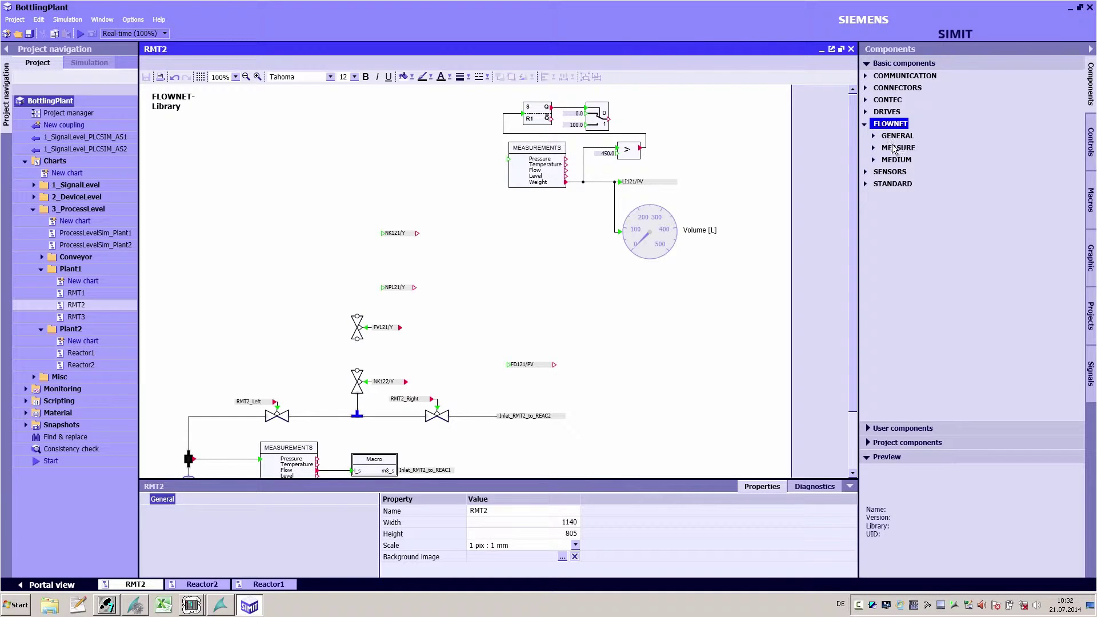
pyautogui.click(875, 160)
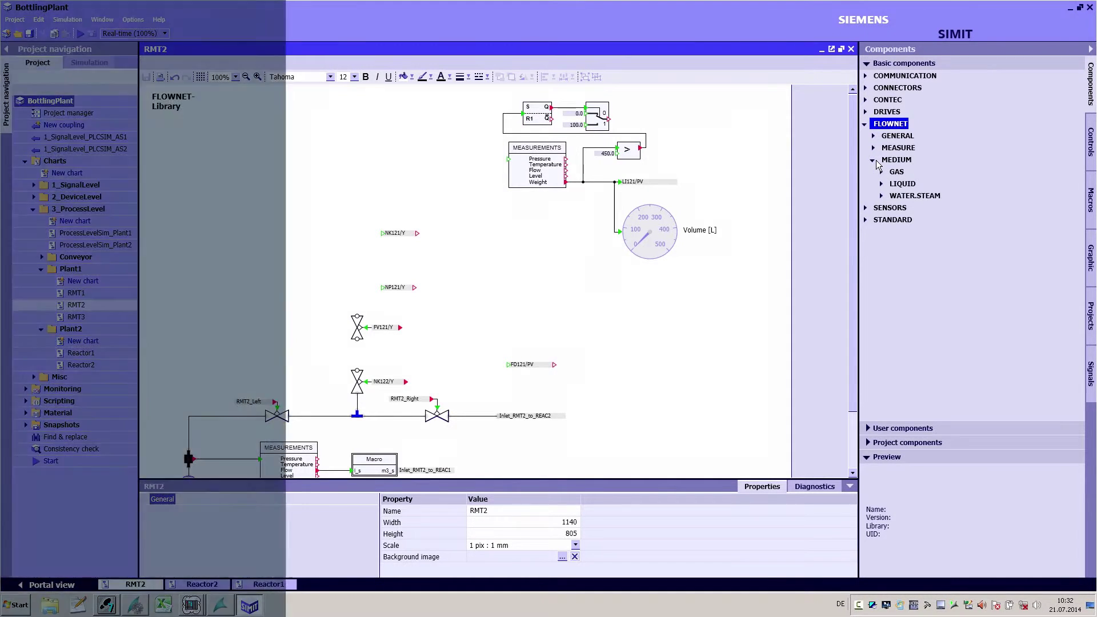
pyautogui.click(899, 172)
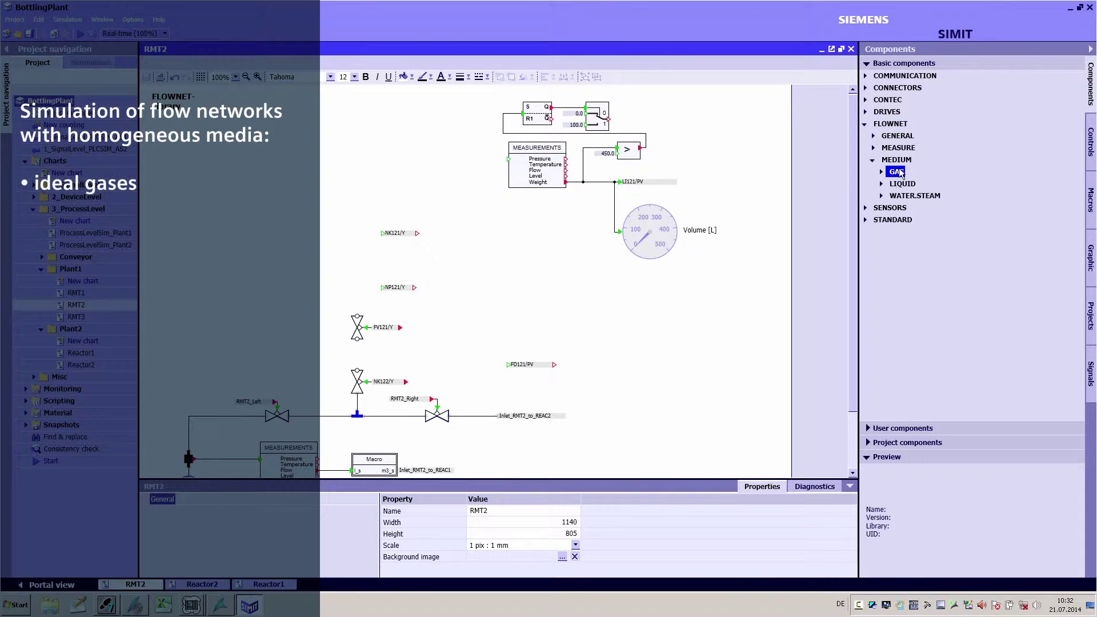
pyautogui.click(903, 184)
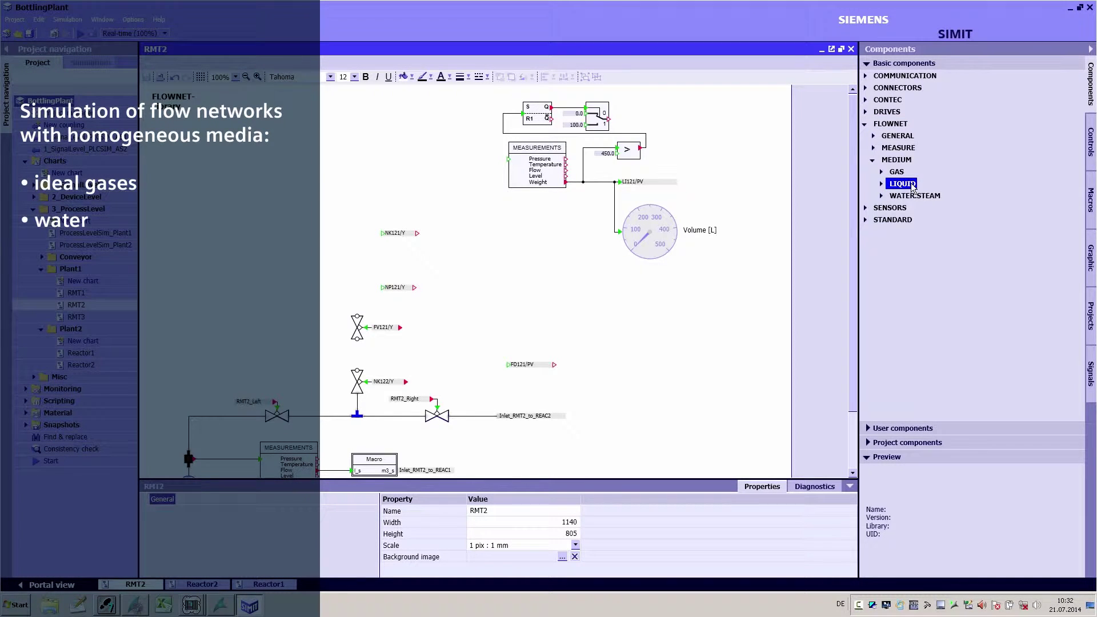
pyautogui.click(910, 195)
pyautogui.click(882, 184)
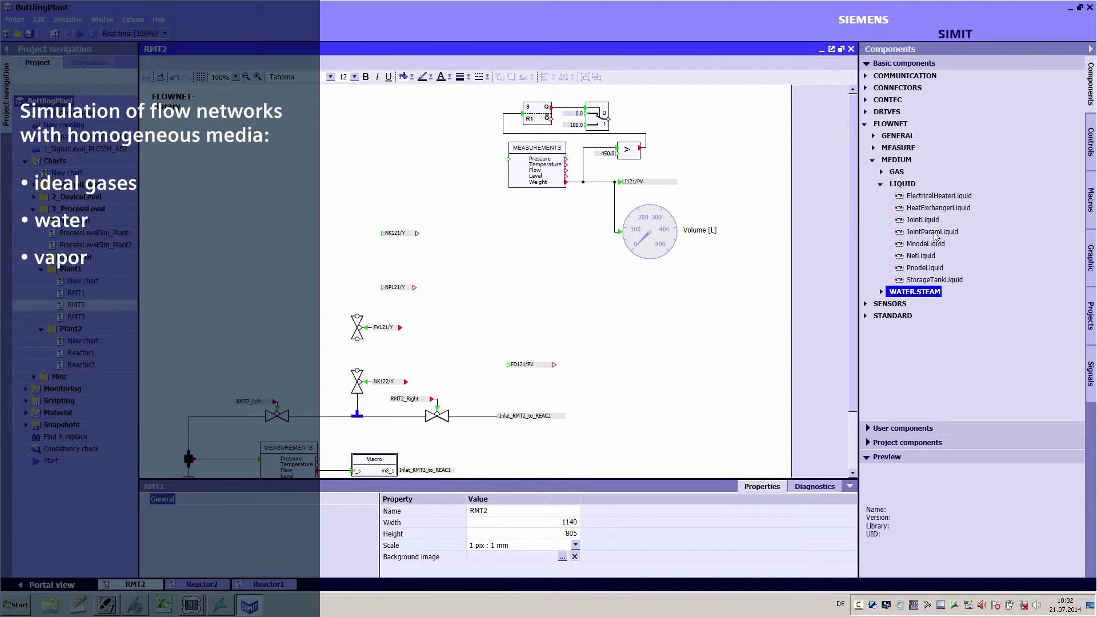
pyautogui.moveTo(935, 280); pyautogui.dragTo(355, 179)
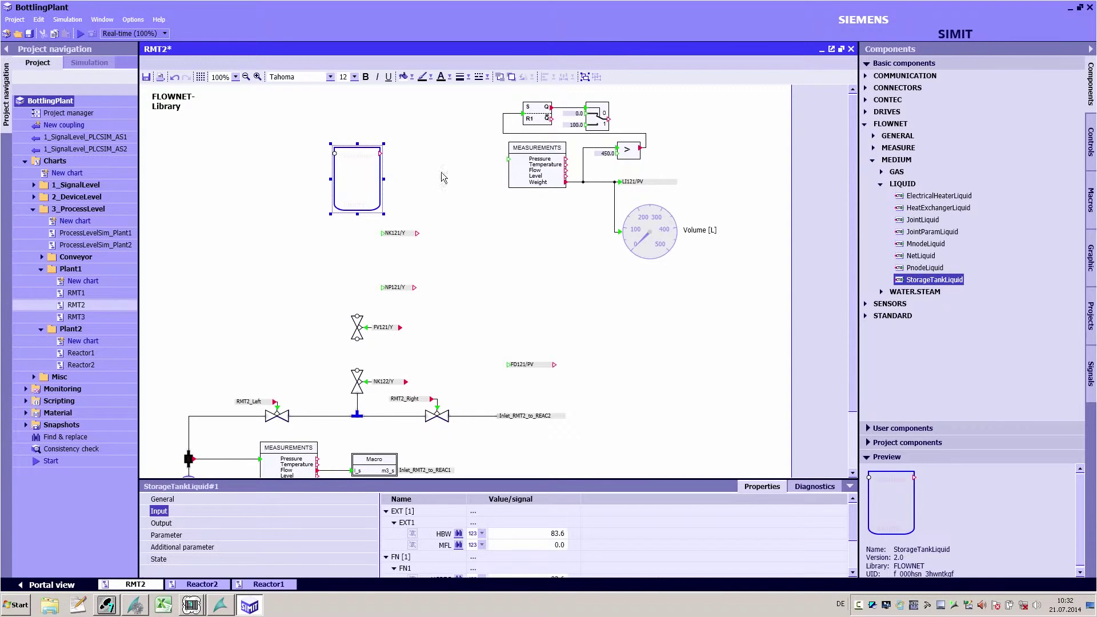
# - Place an upright GENERAL Valve directly above the storage tank
pyautogui.click(873, 136)
pyautogui.click(903, 244)
pyautogui.moveTo(901, 245); pyautogui.dragTo(358, 128)
pyautogui.click(356, 147)
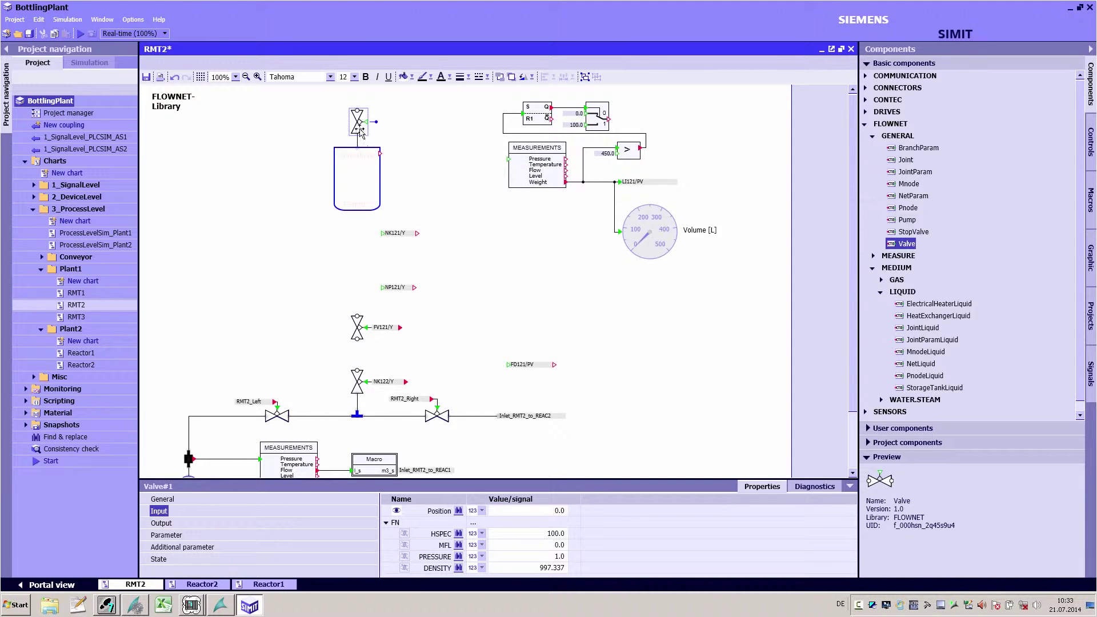
# - Give the storage tank two connection stubs (NbrOfStubs 2)
pyautogui.click(355, 170)
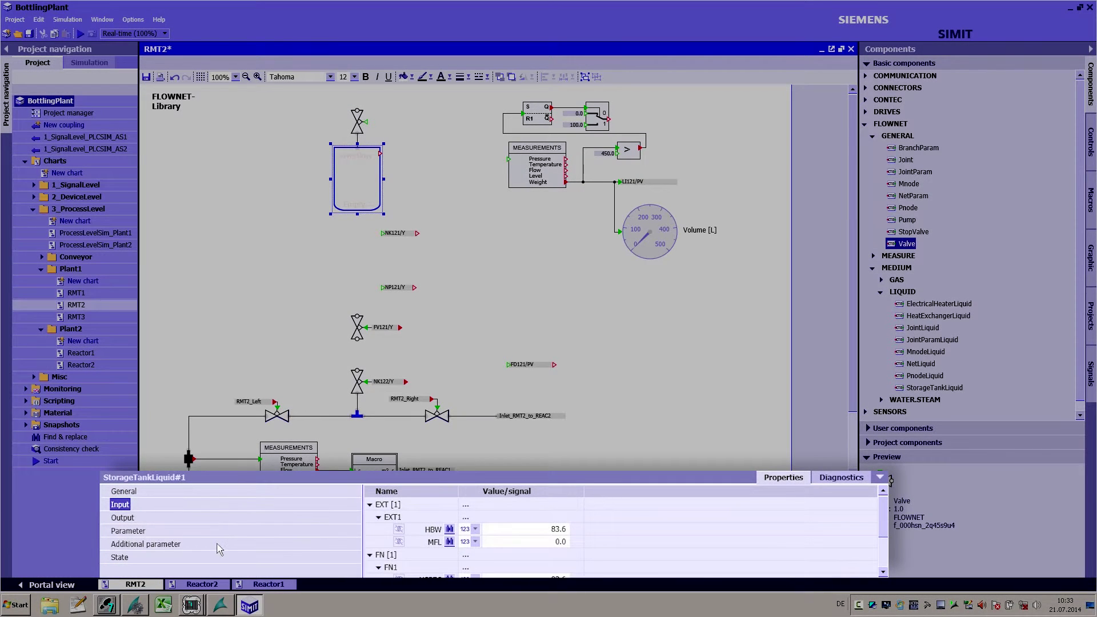
pyautogui.click(146, 544)
pyautogui.click(238, 532)
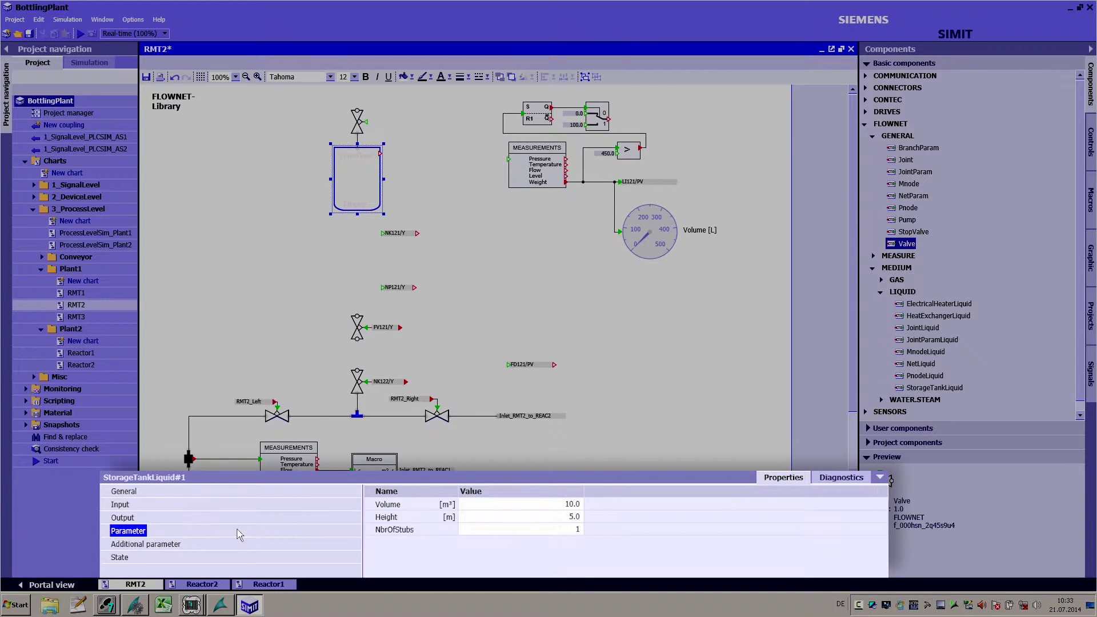
pyautogui.click(563, 530)
pyautogui.write('2')
pyautogui.press('Return')
# - Set tank Volume 500, Height 10 and additional parameter LevelInit 0
pyautogui.click(561, 504)
pyautogui.write('50')
pyautogui.write('0')
pyautogui.press('Return')
pyautogui.click(557, 513)
pyautogui.write('10')
pyautogui.press('Return')
pyautogui.click(239, 546)
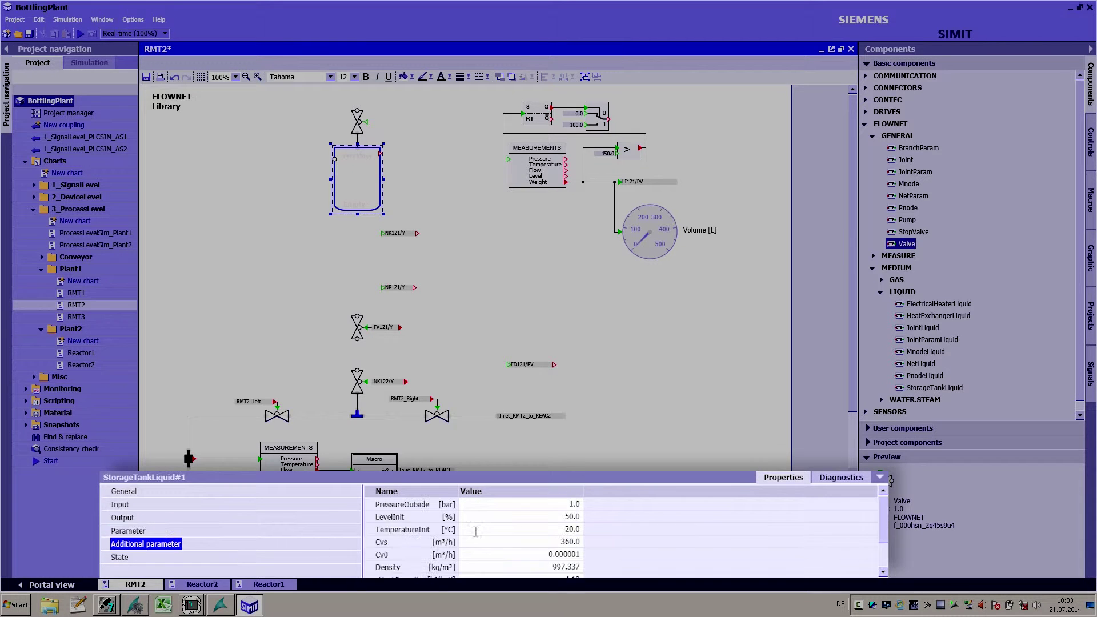
pyautogui.click(531, 518)
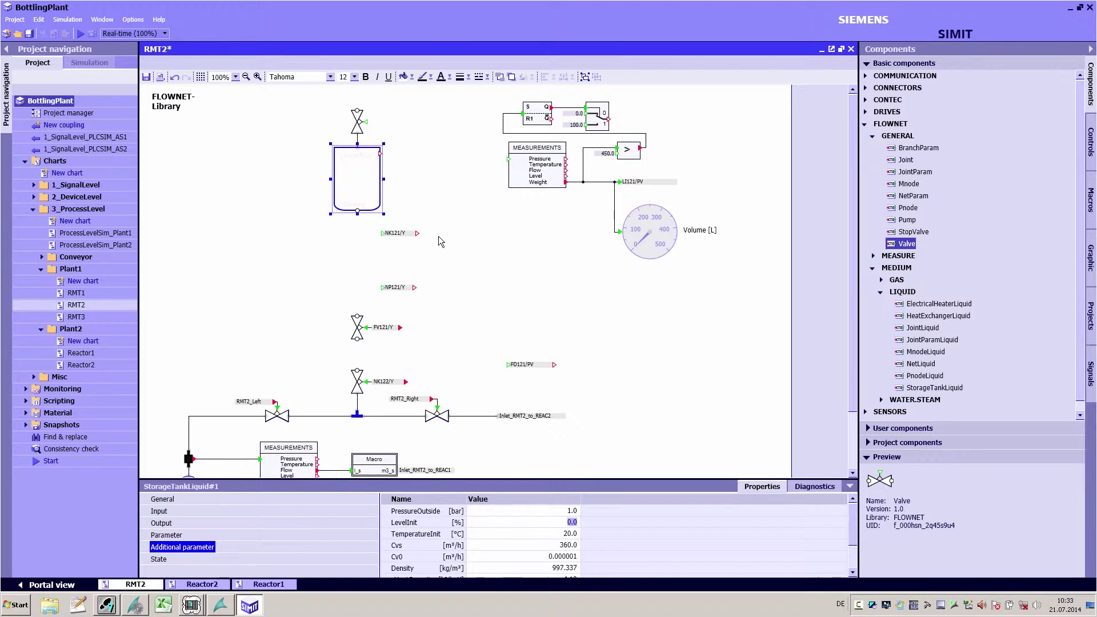
# - Add a vertical pump and an upright second valve below the tank, connecting valve to pump
pyautogui.moveTo(908, 219); pyautogui.dragTo(357, 316)
pyautogui.hotkey('ctrl', 'r')
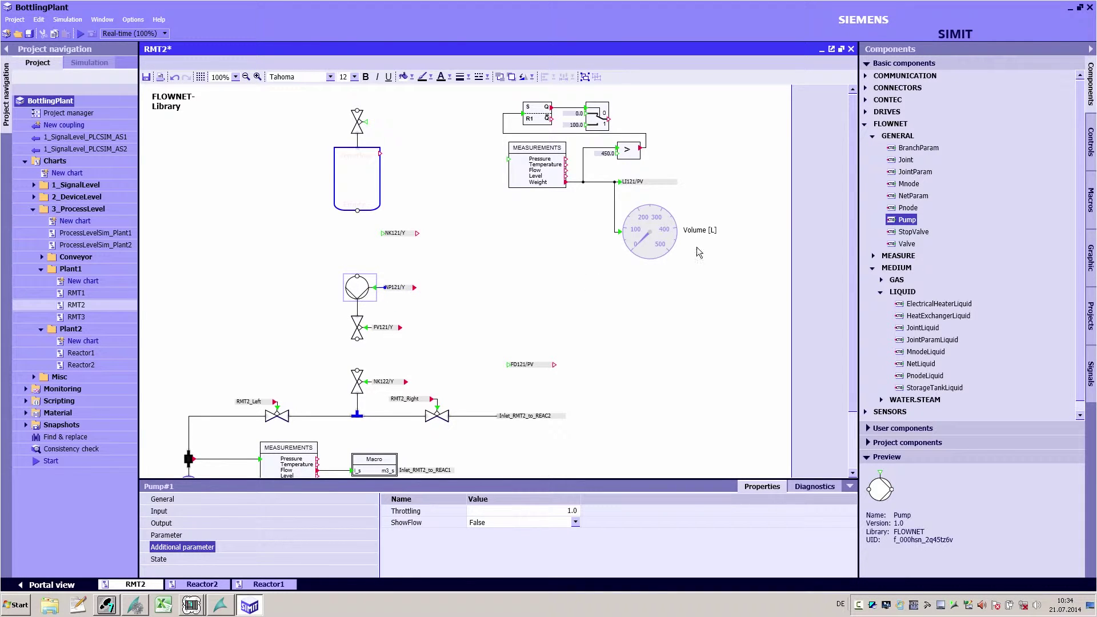
pyautogui.moveTo(906, 245); pyautogui.dragTo(357, 232)
pyautogui.hotkey('ctrl', 'r')
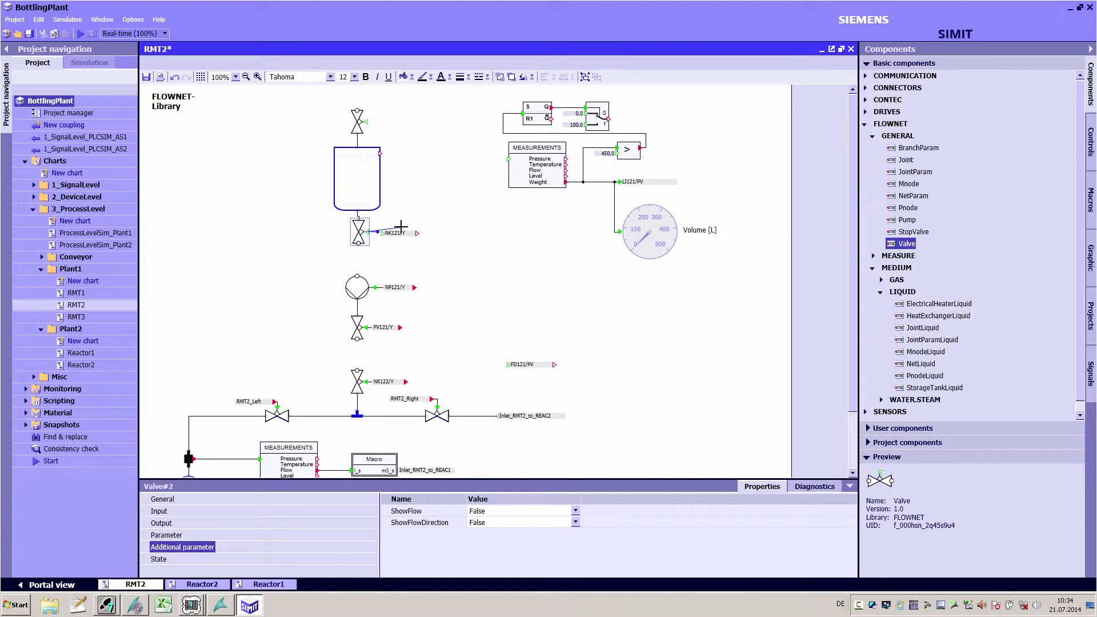
pyautogui.moveTo(358, 244); pyautogui.dragTo(358, 277)
pyautogui.click(357, 288)
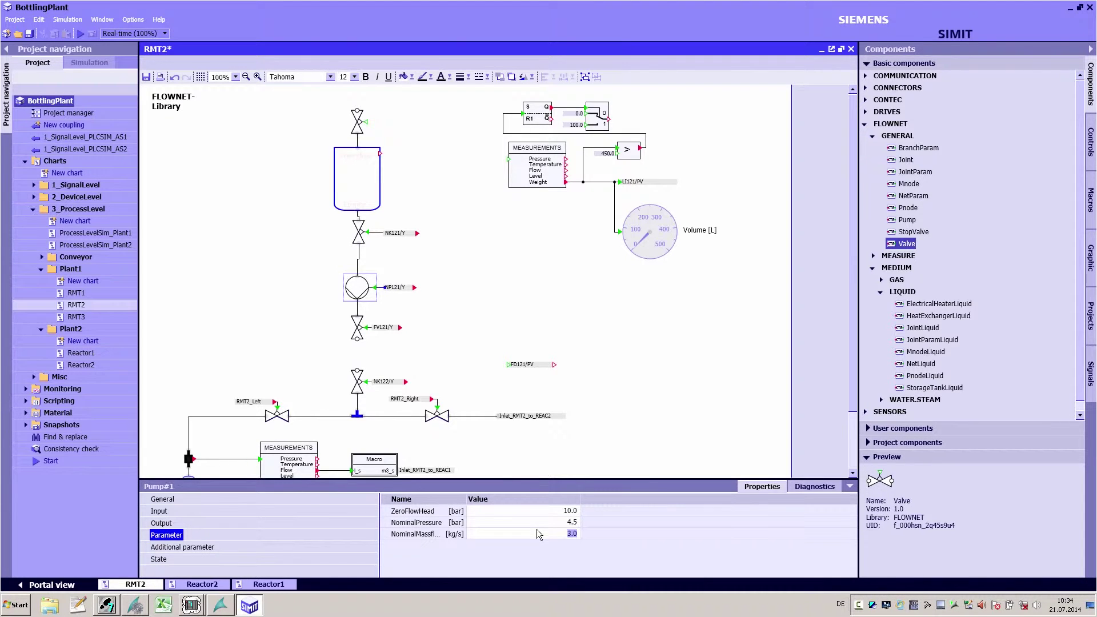
# - Set the top valve's Cvs parameter to 55
pyautogui.click(358, 117)
pyautogui.click(557, 525)
pyautogui.write('55')
pyautogui.press('Return')
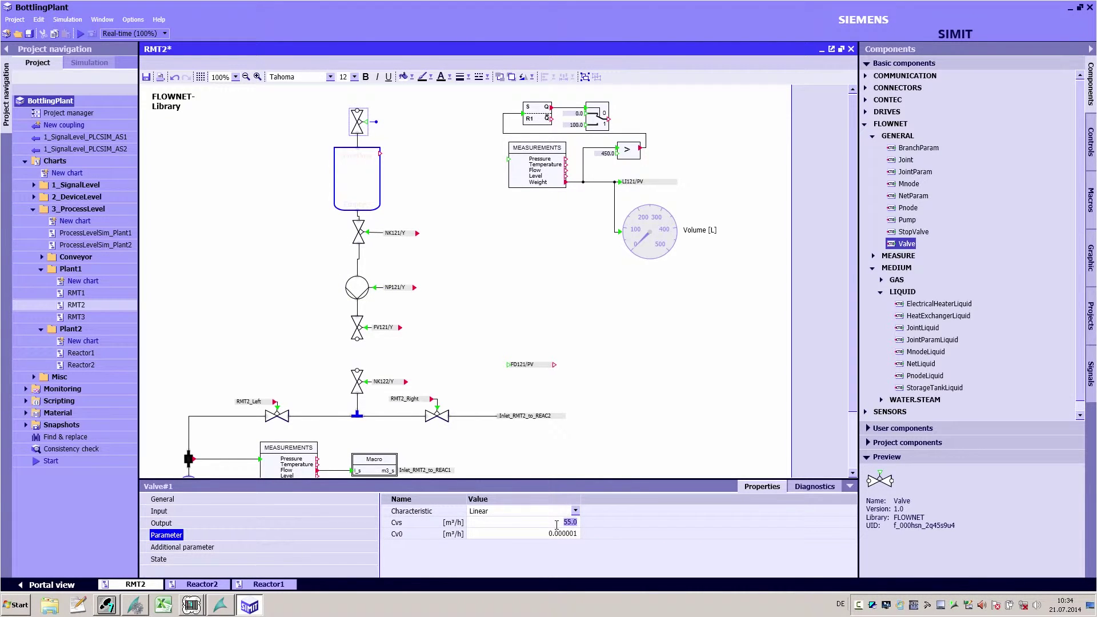
pyautogui.click(872, 256)
# - Place a PipeMeasure below FV121 and a Measurements block beside it for FD121/PV
pyautogui.moveTo(914, 304); pyautogui.dragTo(362, 347)
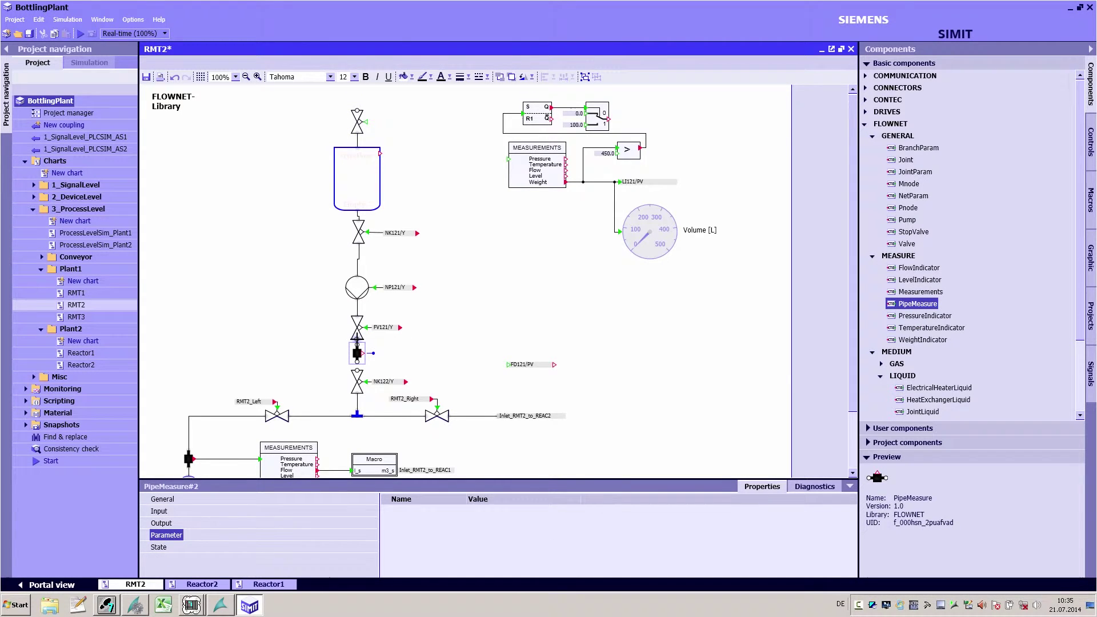
pyautogui.moveTo(920, 292)
pyautogui.mouseDown()
pyautogui.moveTo(492, 312)
pyautogui.moveTo(479, 362)
pyautogui.moveTo(362, 355)
pyautogui.mouseUp()
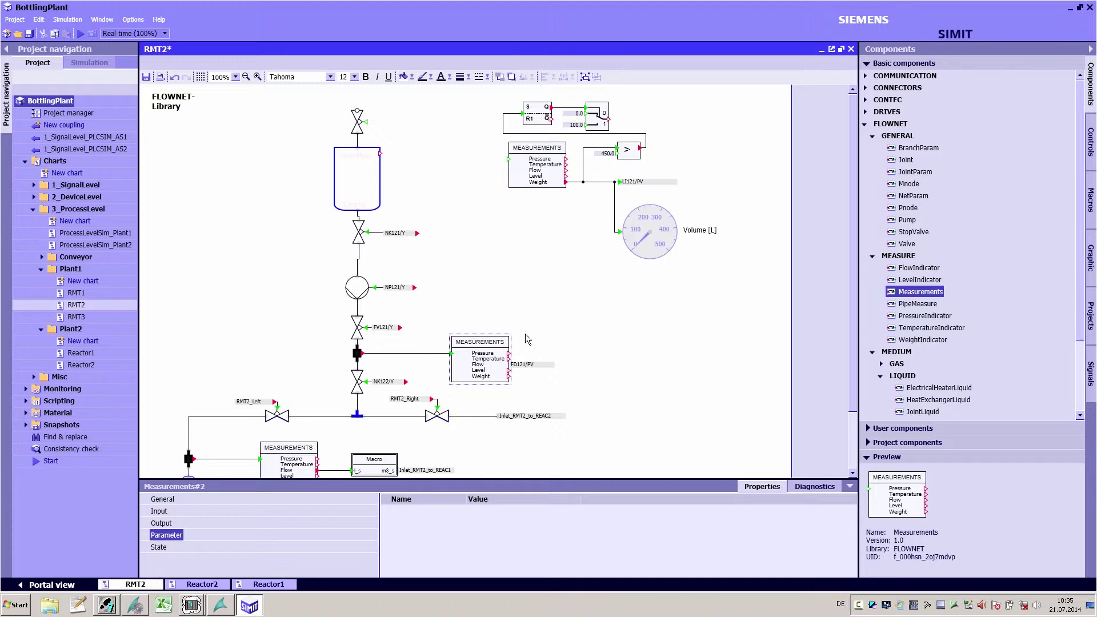
pyautogui.click(531, 366)
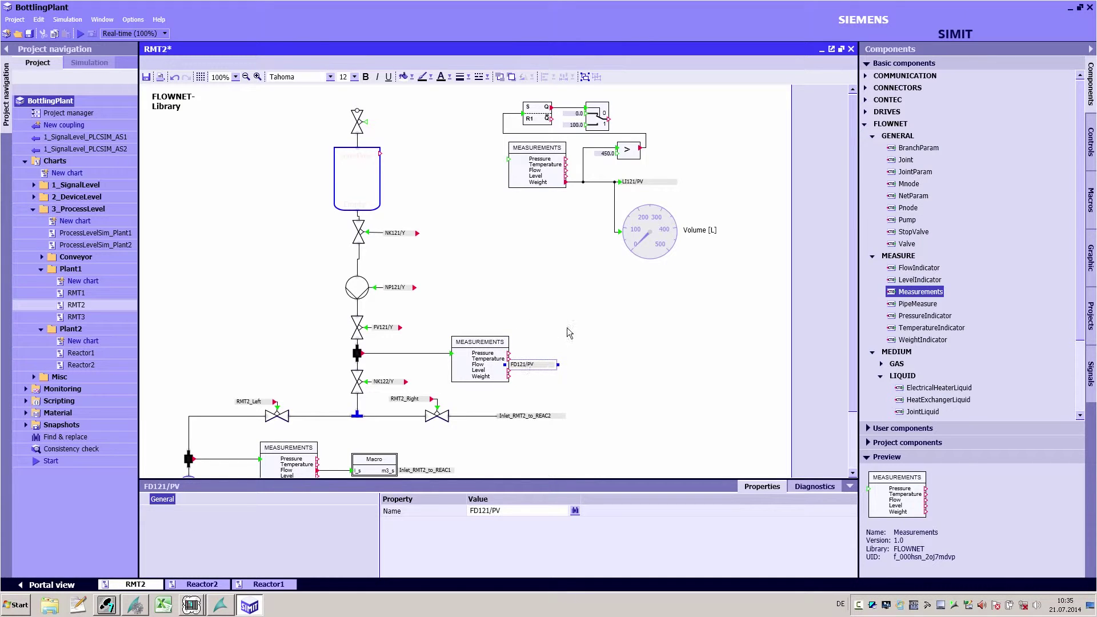
pyautogui.click(924, 388)
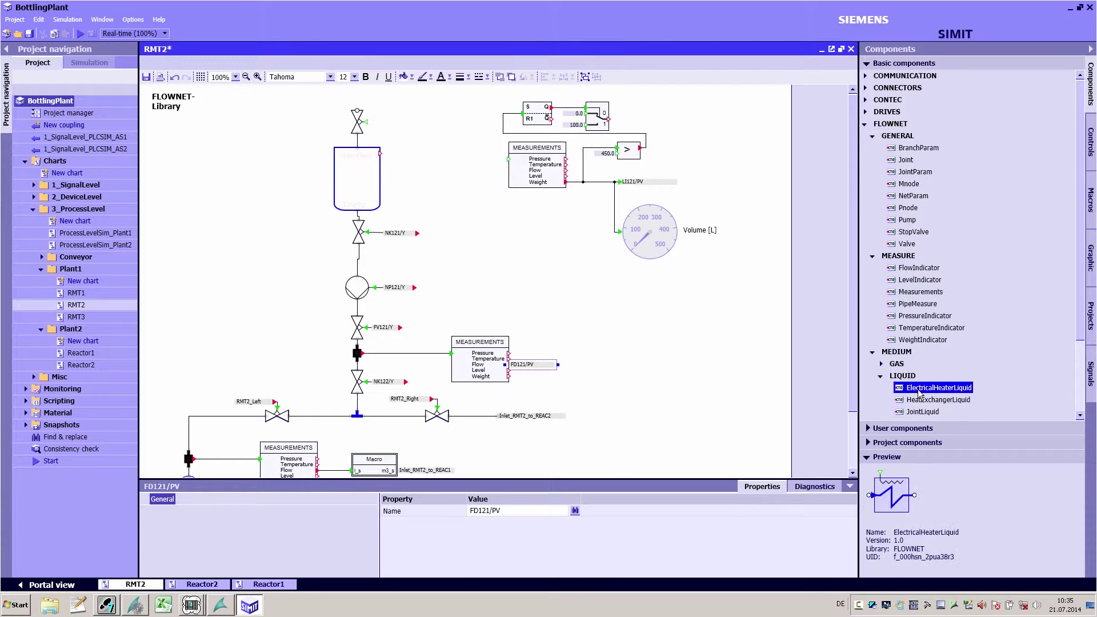
pyautogui.scroll(-3, 923, 389)
# - Place a PnodeLiquid at the chart's top left with pressure 4.0 and temperature 50.0
pyautogui.click(924, 378)
pyautogui.moveTo(925, 381); pyautogui.dragTo(357, 110)
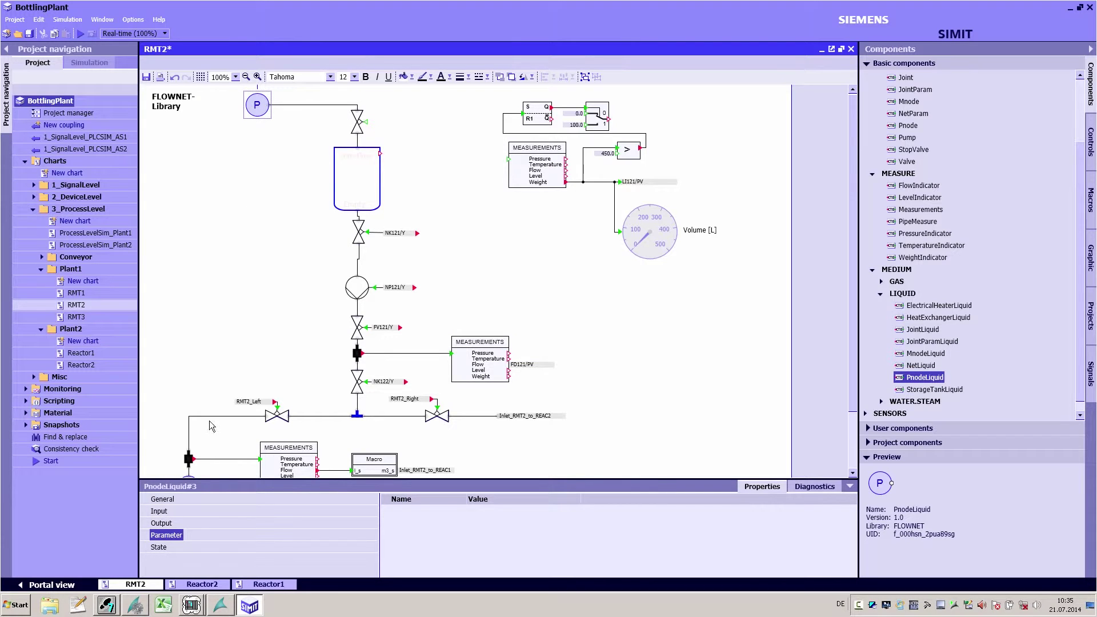
pyautogui.click(217, 511)
pyautogui.click(519, 511)
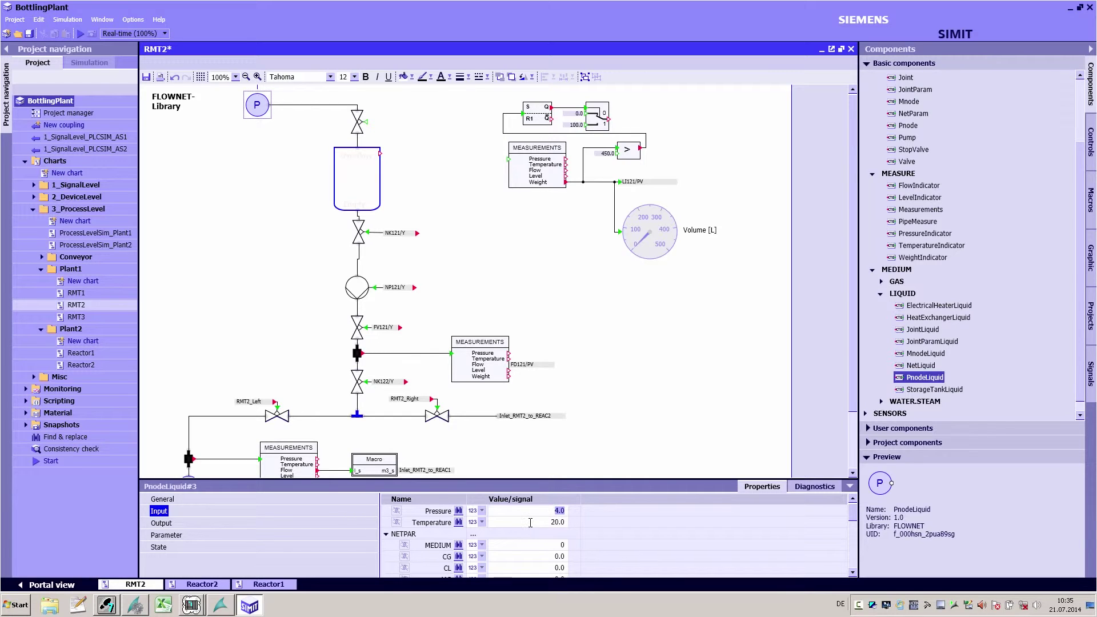
pyautogui.click(531, 522)
# - Connect the top valve to the switch block and the tank to the Measurements block, then save
pyautogui.moveTo(366, 122); pyautogui.dragTo(609, 119)
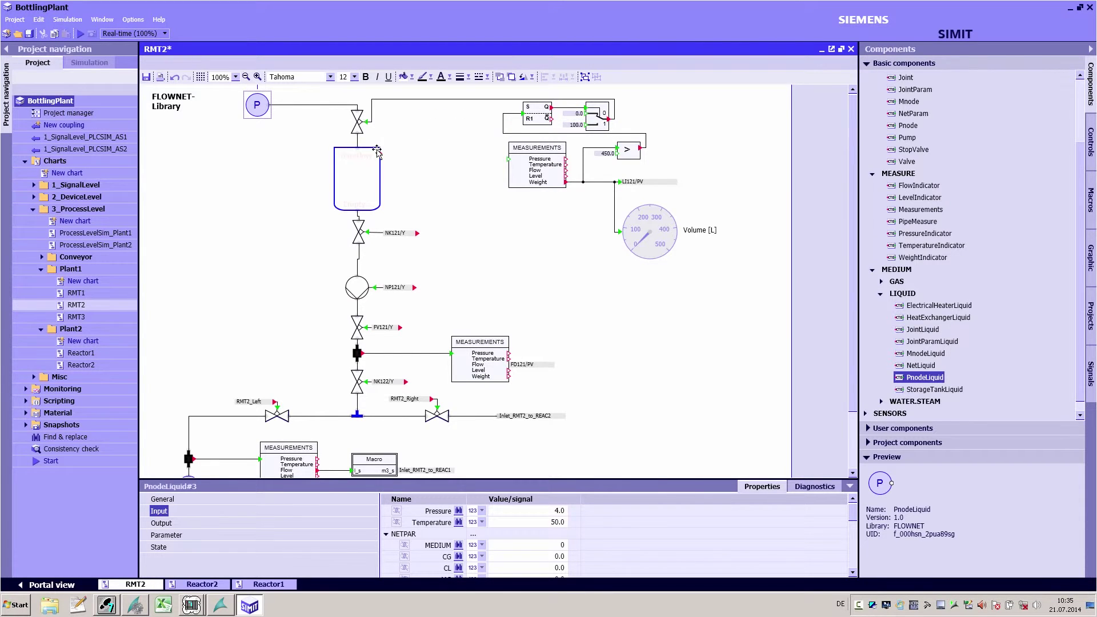
pyautogui.moveTo(379, 152); pyautogui.dragTo(509, 159)
pyautogui.click(147, 77)
# - Start the simulation and set the RS flip-flop's S input to True
pyautogui.click(81, 33)
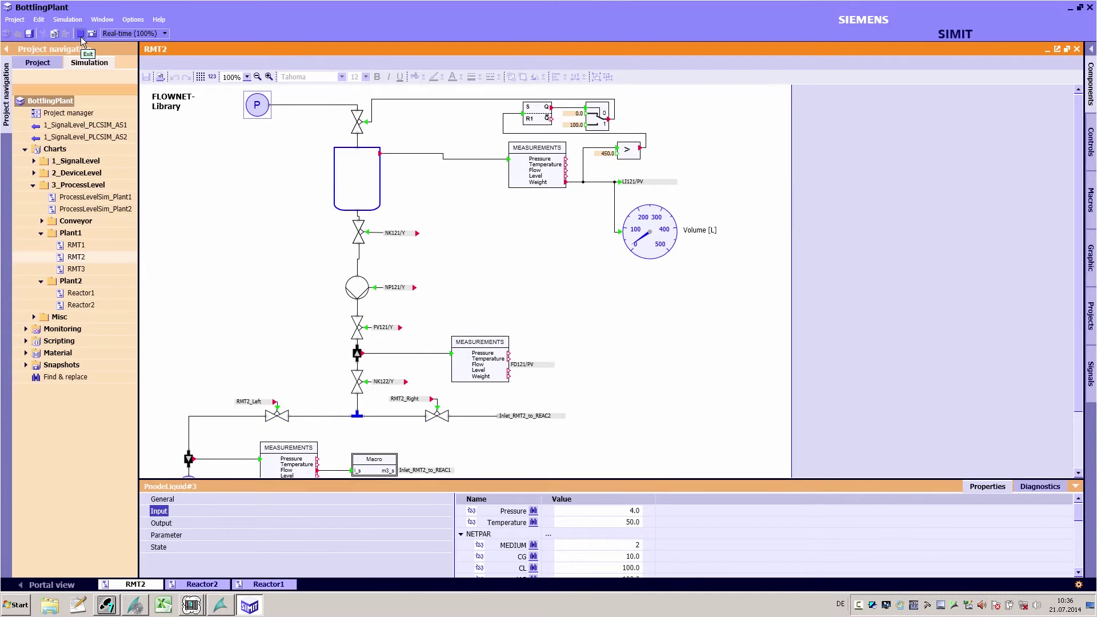
pyautogui.click(538, 114)
pyautogui.click(579, 514)
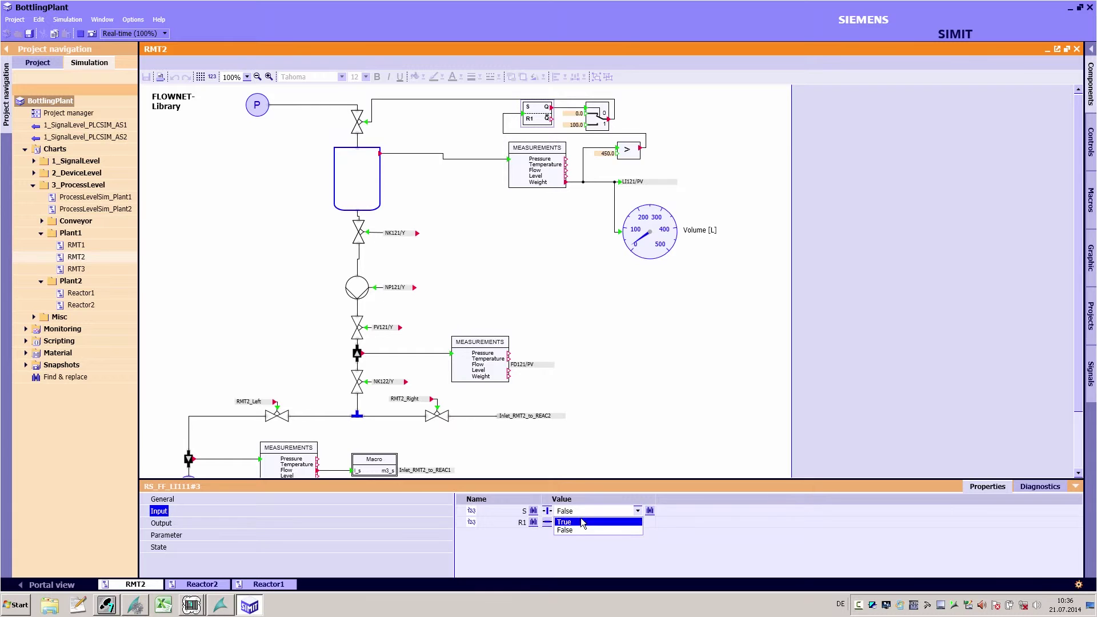
pyautogui.click(583, 523)
# - View the LI121 level faceplate in WinCC Runtime, then return to SIMIT
pyautogui.hotkey('alt', 'Tab')
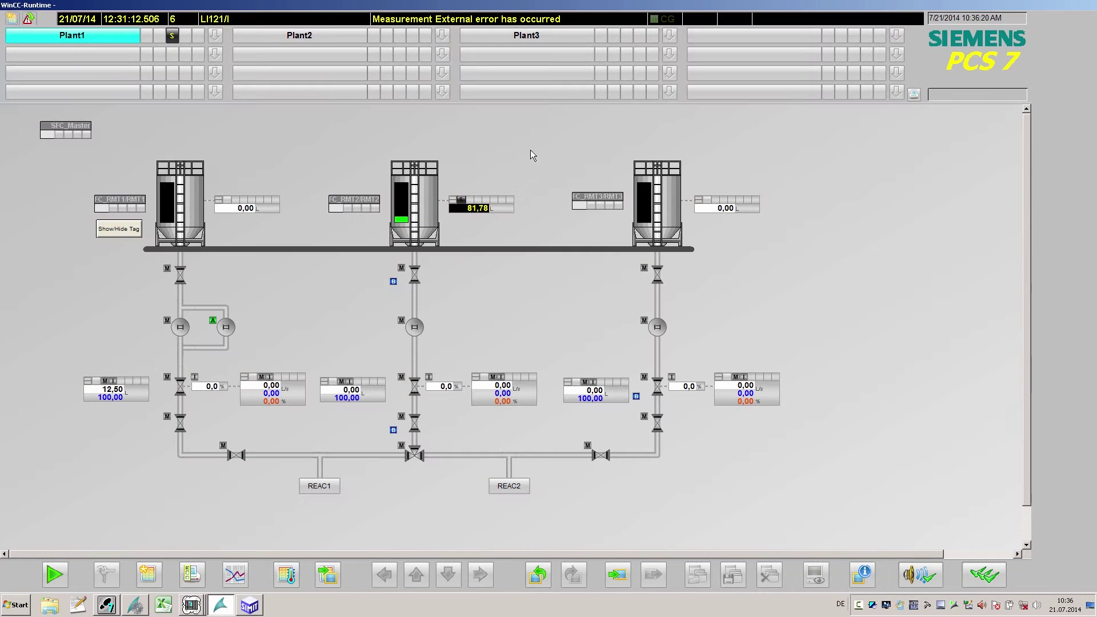
pyautogui.click(475, 208)
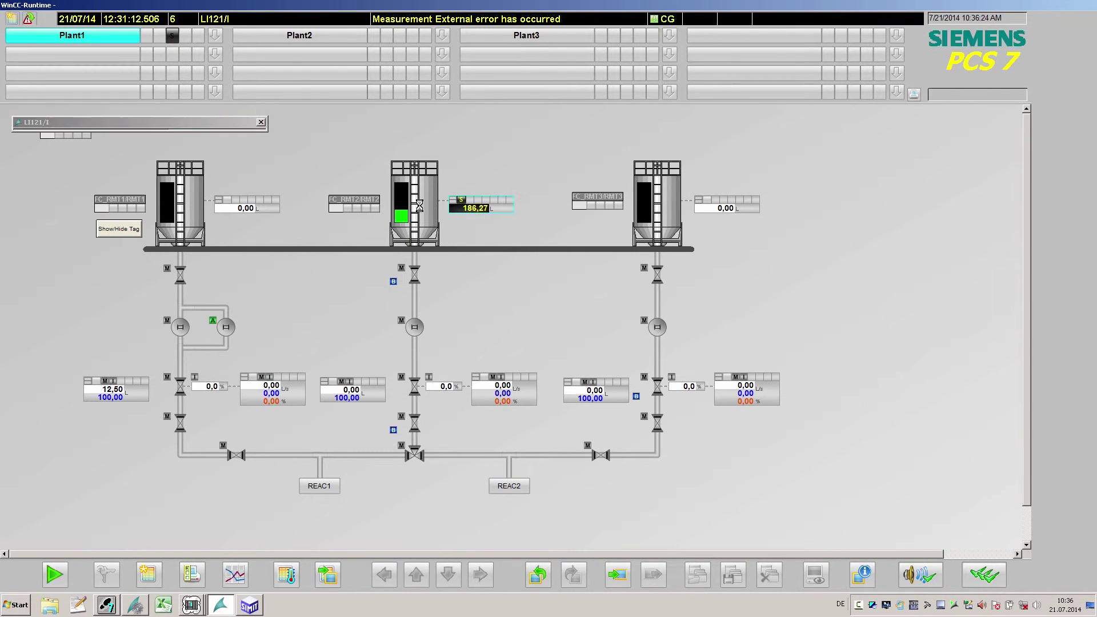
pyautogui.click(266, 128)
pyautogui.hotkey('alt', 'Tab')
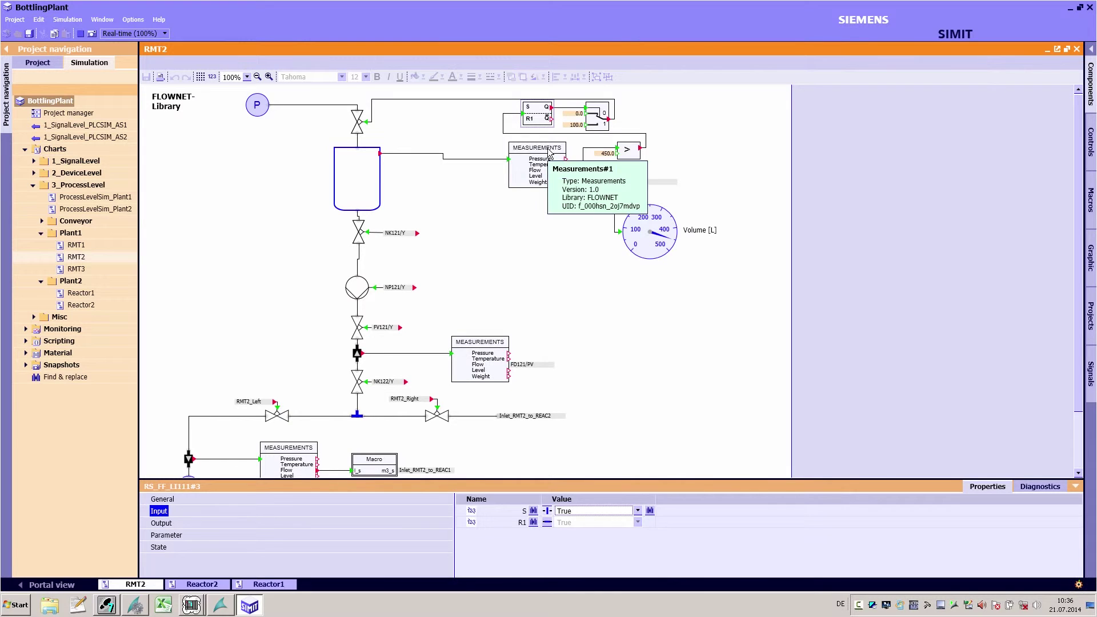
# - Open the Reactor2 chart and turn on Agitator On in the reactor vessel's operating window
pyautogui.doubleClick(85, 305)
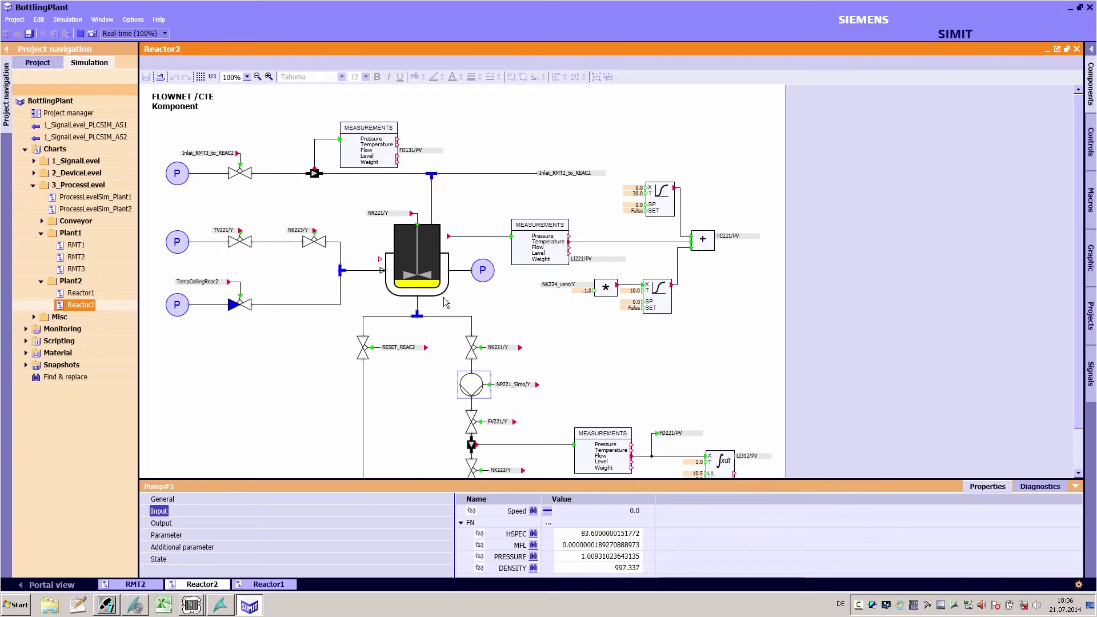
pyautogui.click(429, 263)
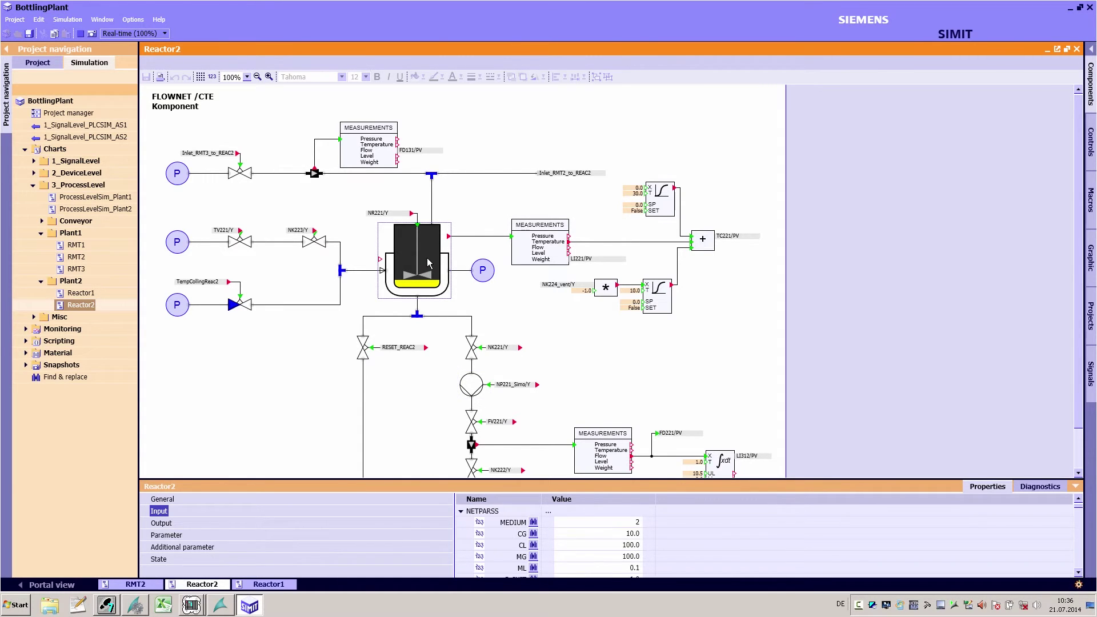
pyautogui.doubleClick(428, 263)
pyautogui.moveTo(531, 262); pyautogui.dragTo(508, 228)
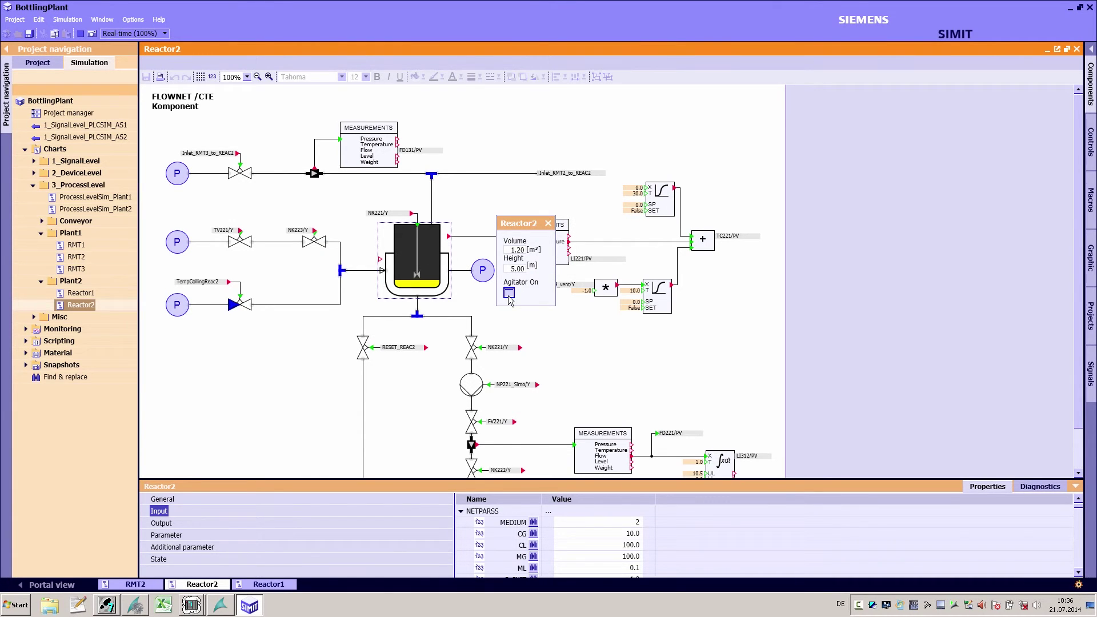
pyautogui.click(509, 295)
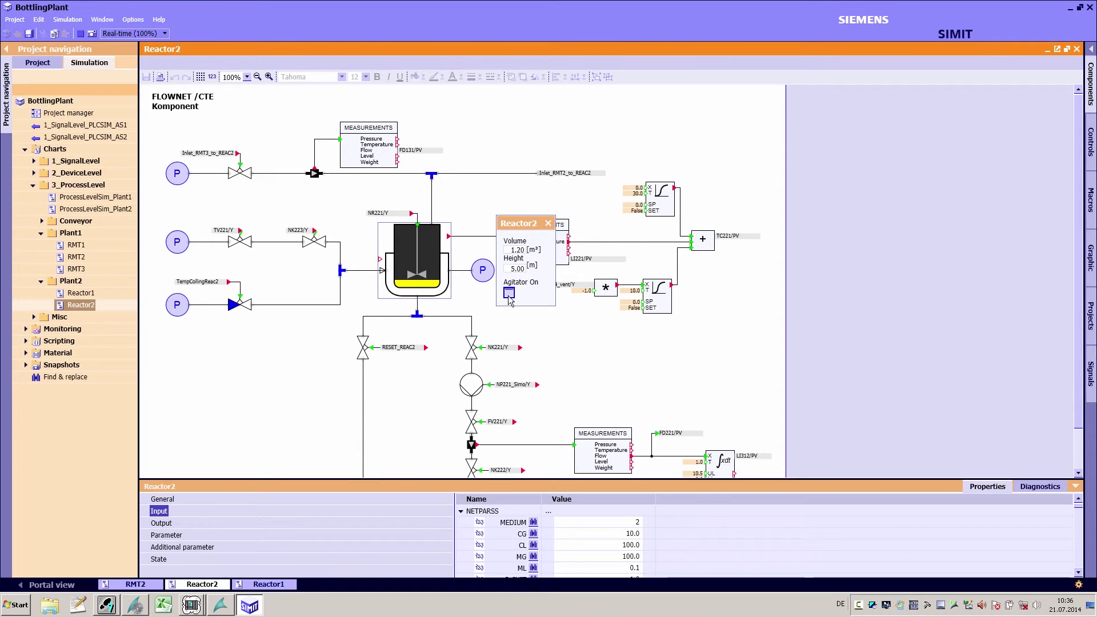